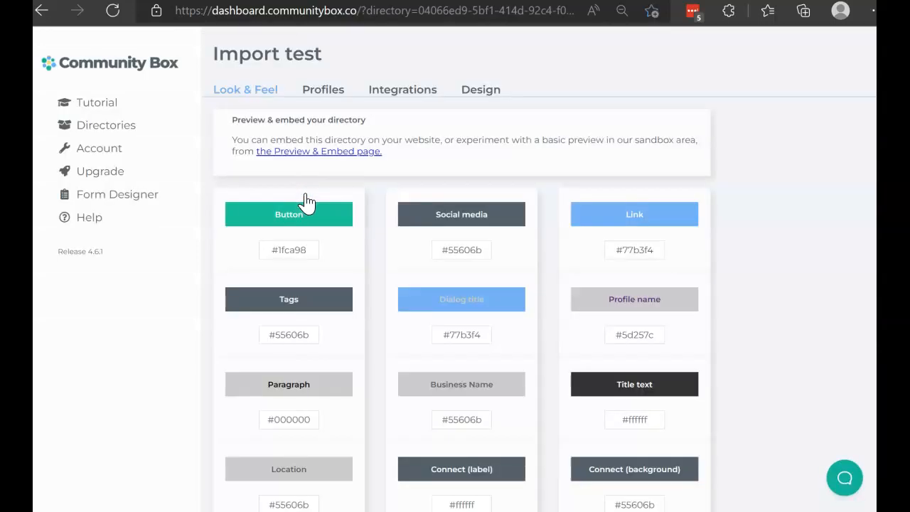
- Open the directory's Google Drive import-from-sheet integration settings and copy the service account address
{"action": "left_click", "coordinate": [412, 92]}
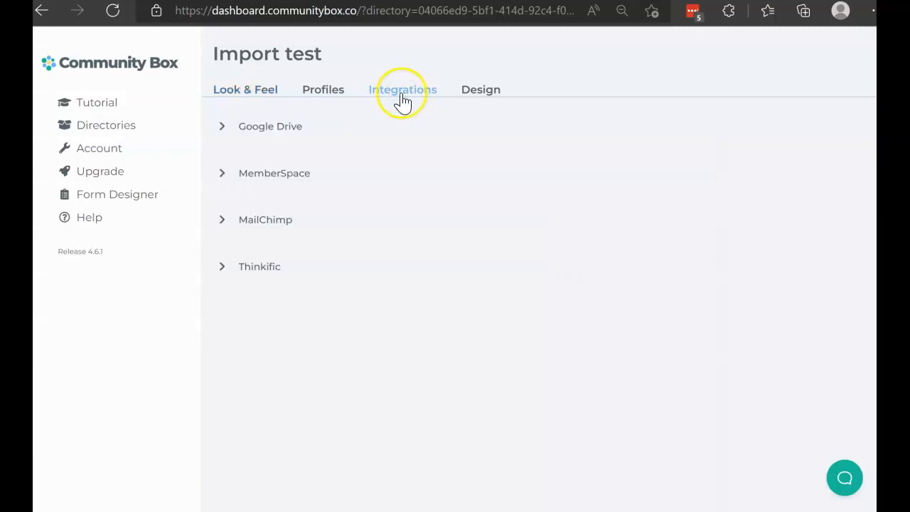
{"action": "left_click", "coordinate": [264, 134]}
{"action": "left_click", "coordinate": [283, 177]}
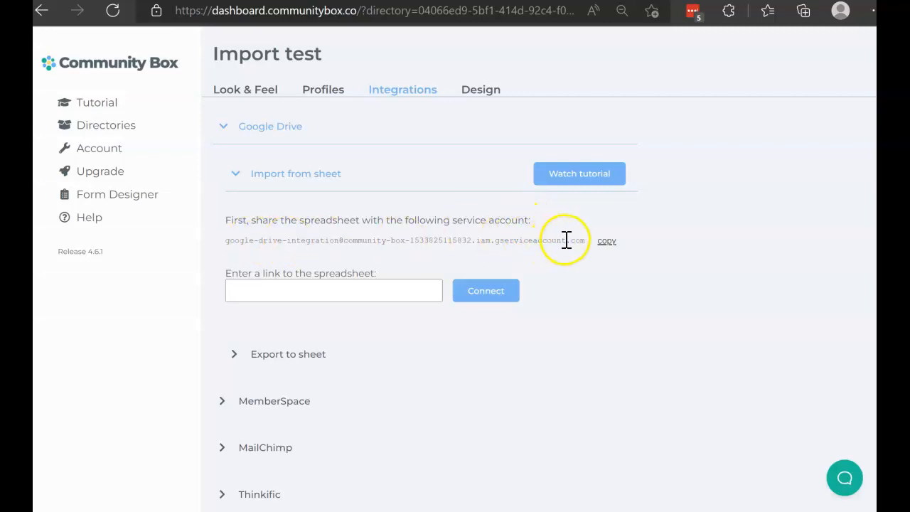
{"action": "left_click", "coordinate": [607, 243]}
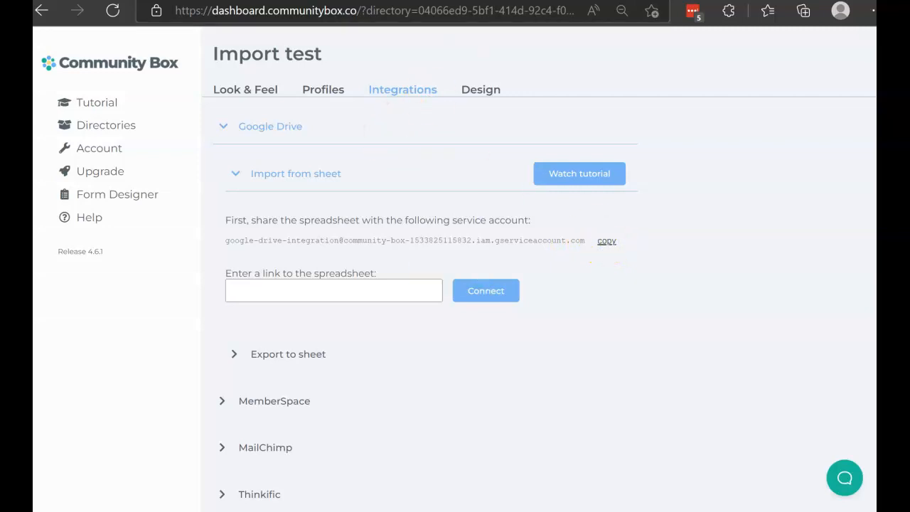
- In the Import demo Google Sheet, add the copied service account as a sharing recipient and turn off notifying people
{"action": "left_click", "coordinate": [327, 1]}
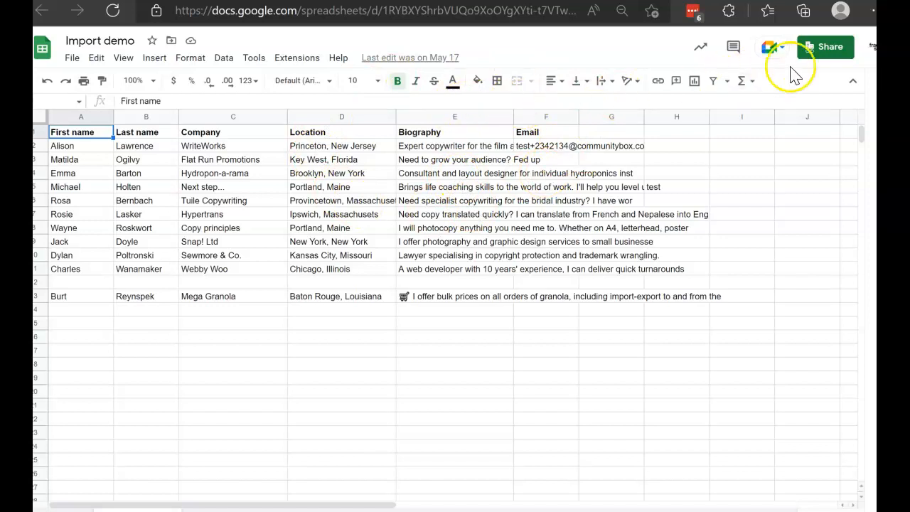
{"action": "left_click", "coordinate": [830, 48]}
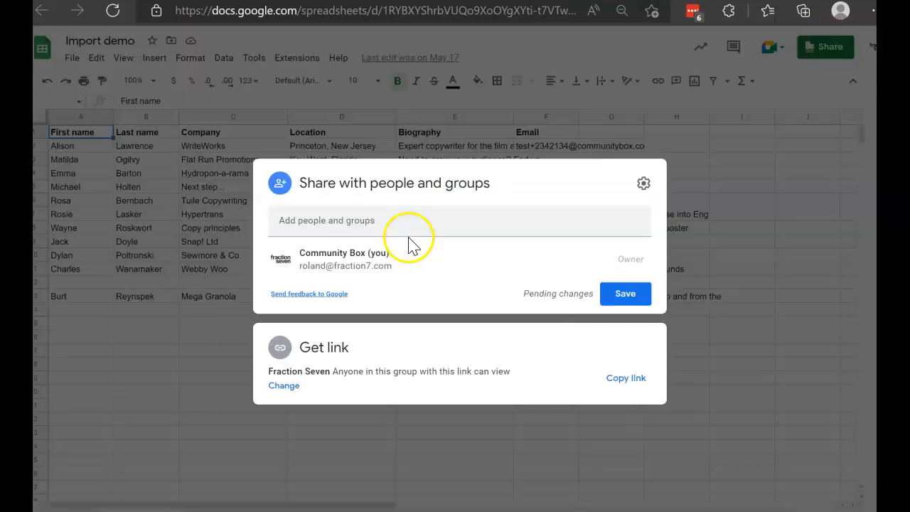
{"action": "left_click", "coordinate": [346, 218]}
{"action": "key", "text": "ctrl+v"}
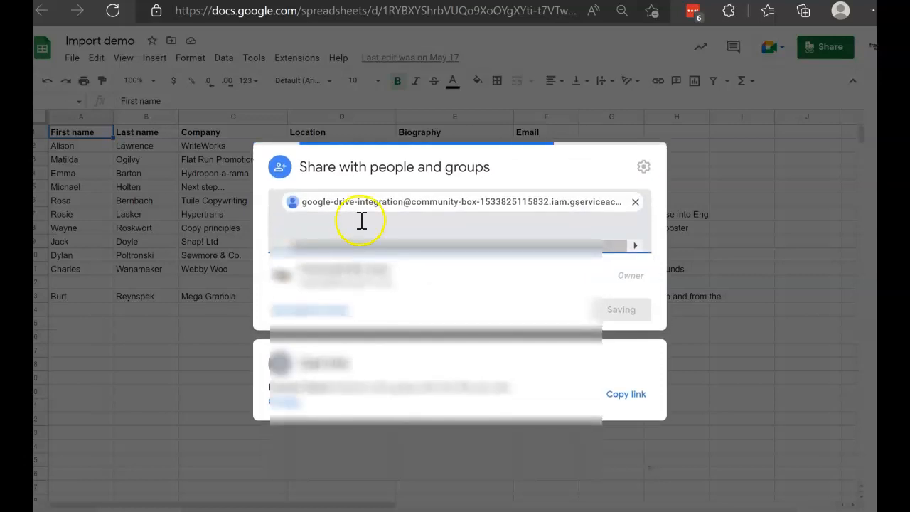
{"action": "left_click", "coordinate": [280, 256]}
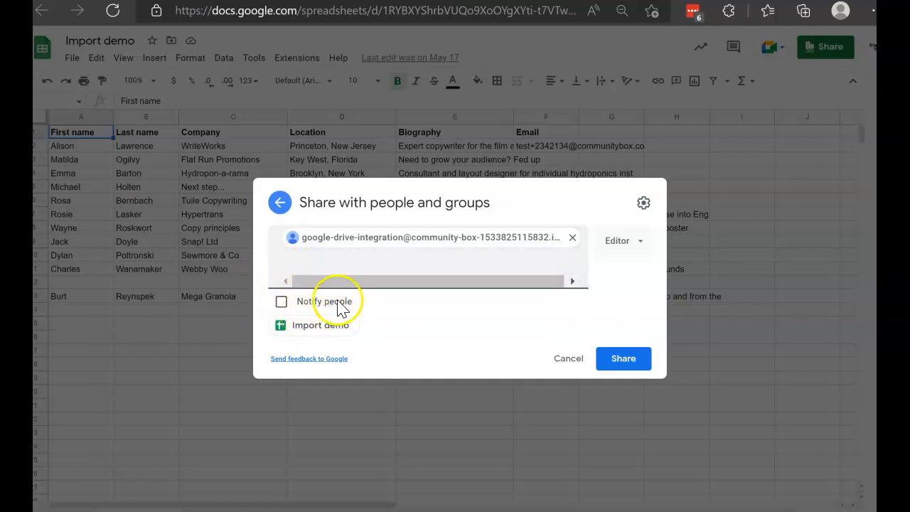
- Set the service account's role to Viewer and share the spreadsheet with it, accepting sharing outside the organization
{"action": "left_click", "coordinate": [622, 243]}
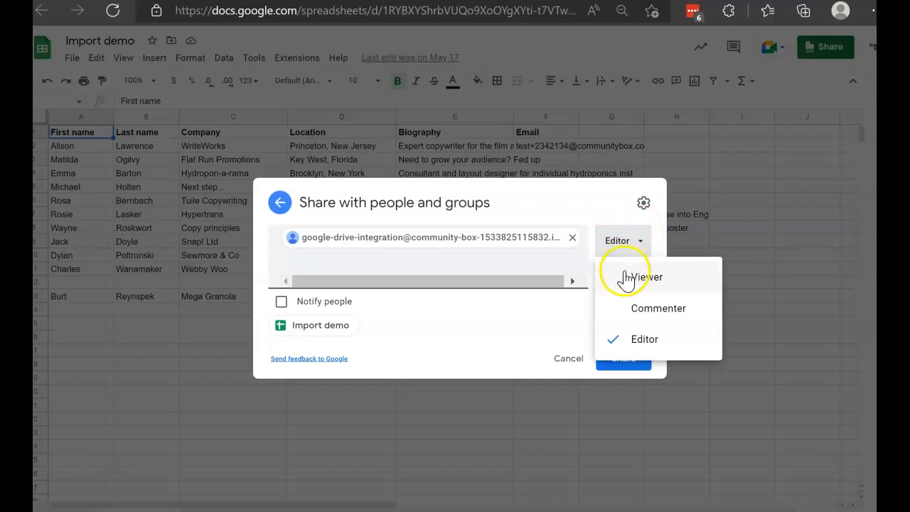
{"action": "left_click", "coordinate": [626, 280]}
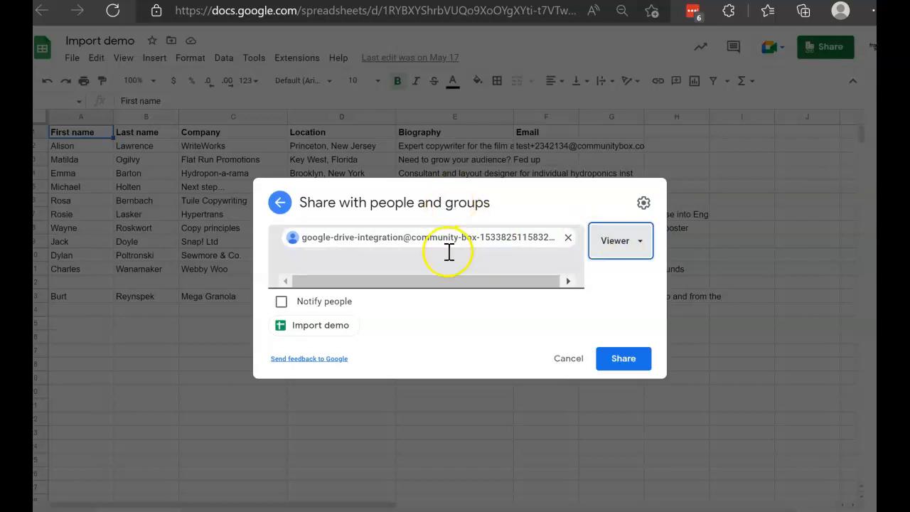
{"action": "left_click", "coordinate": [629, 247]}
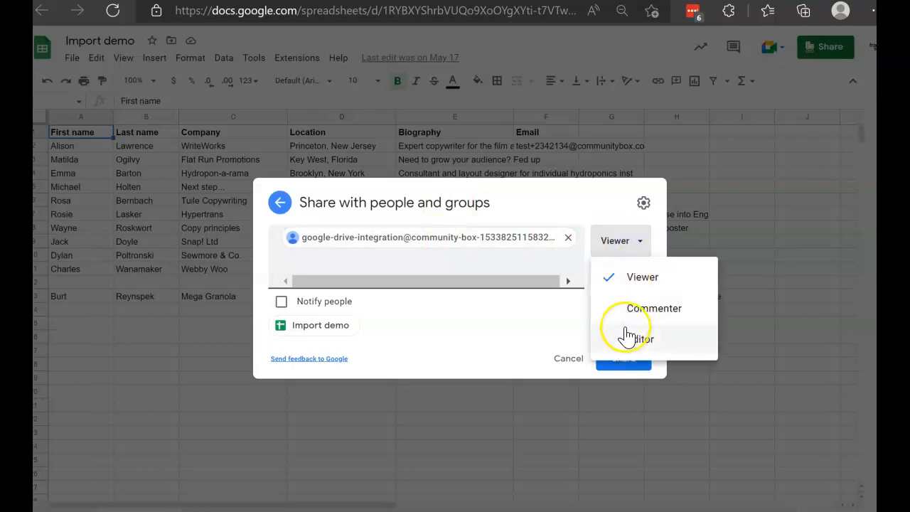
{"action": "left_click", "coordinate": [629, 279]}
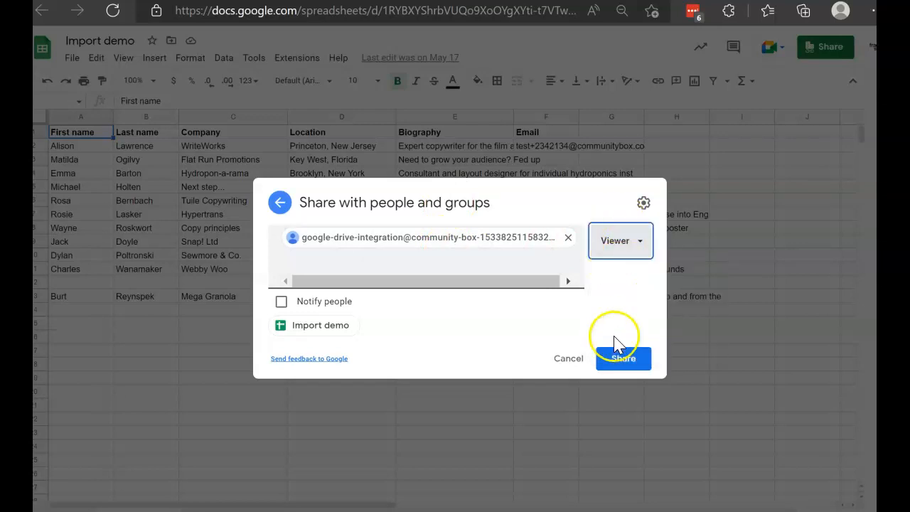
{"action": "left_click", "coordinate": [622, 361]}
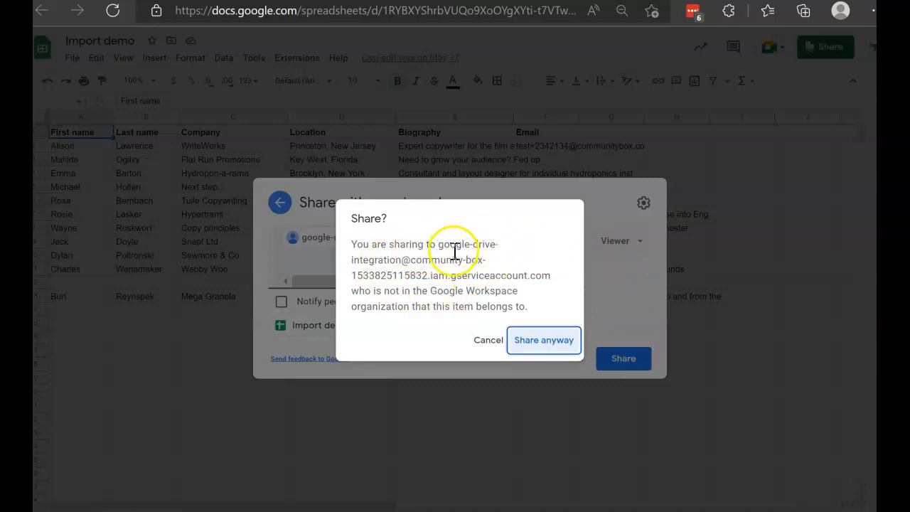
{"action": "left_click", "coordinate": [554, 340]}
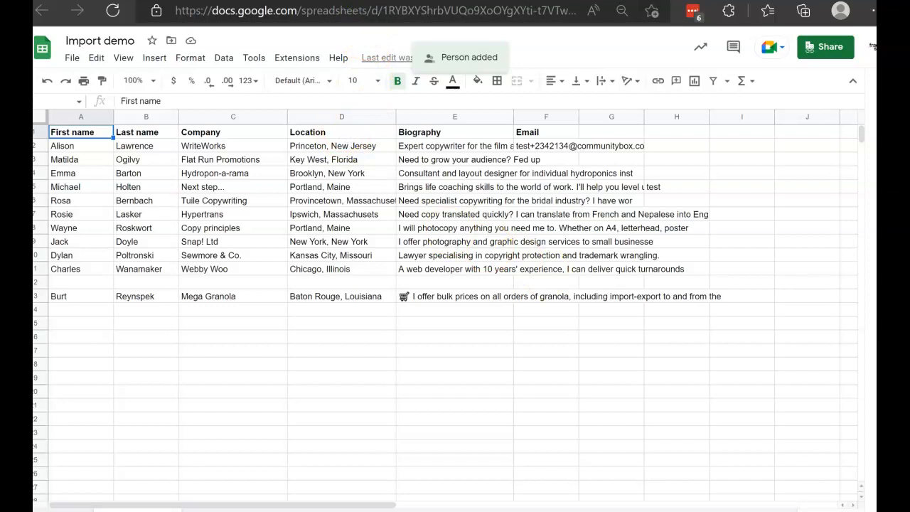
- Copy the spreadsheet's URL, enter it as the spreadsheet link in the Community Box sheet import settings, and connect it
{"action": "left_click", "coordinate": [371, 0]}
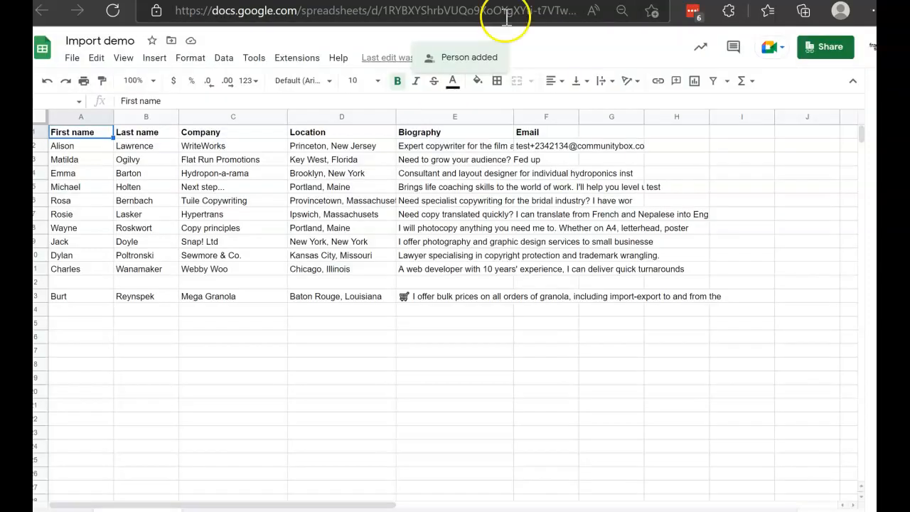
{"action": "left_click", "coordinate": [412, 13]}
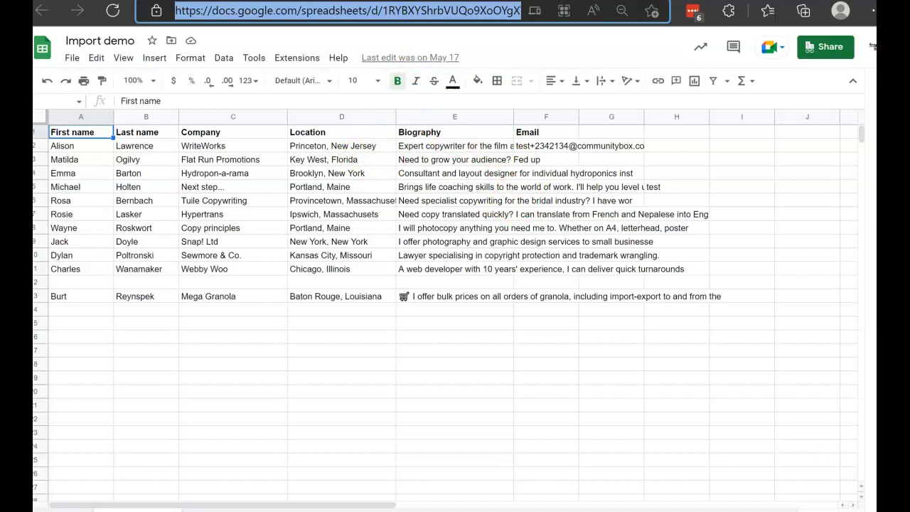
{"action": "key", "text": "ctrl+Tab"}
{"action": "left_click", "coordinate": [343, 291]}
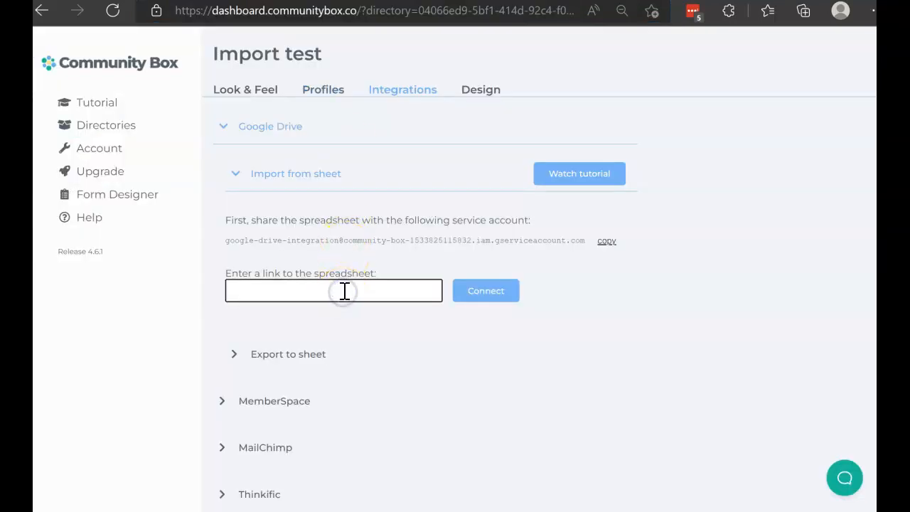
{"action": "key", "text": "ctrl+v"}
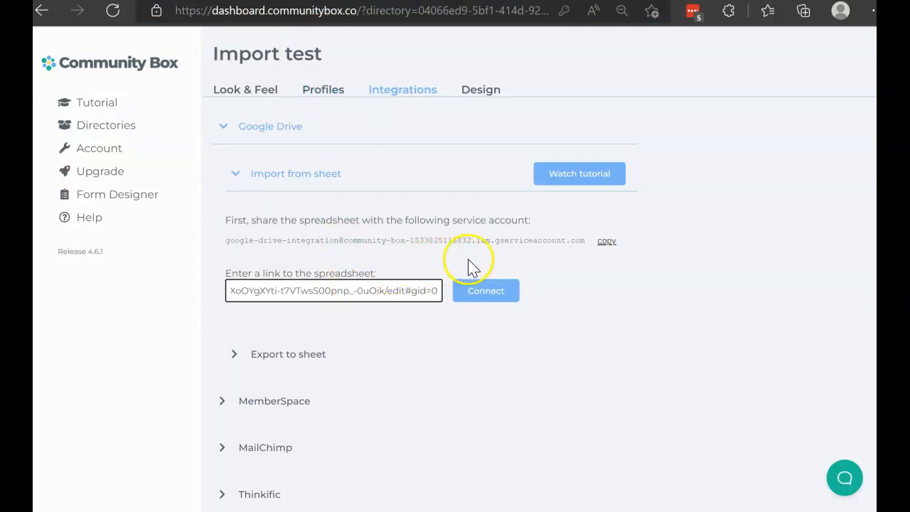
{"action": "left_click", "coordinate": [485, 293]}
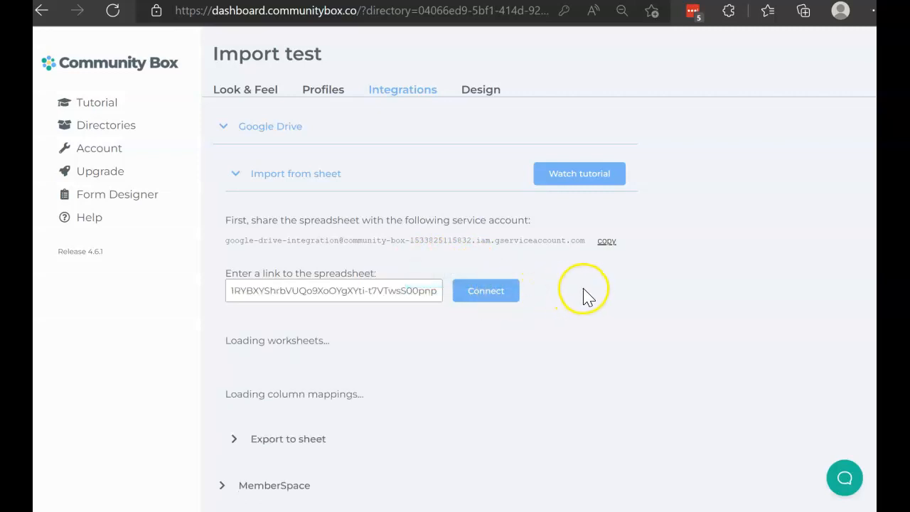
- Review the import settings for the Test profiles worksheet and try to launch the import without any column mappings
{"action": "scroll", "coordinate": [584, 290], "scroll_direction": "down", "scroll_amount": 2}
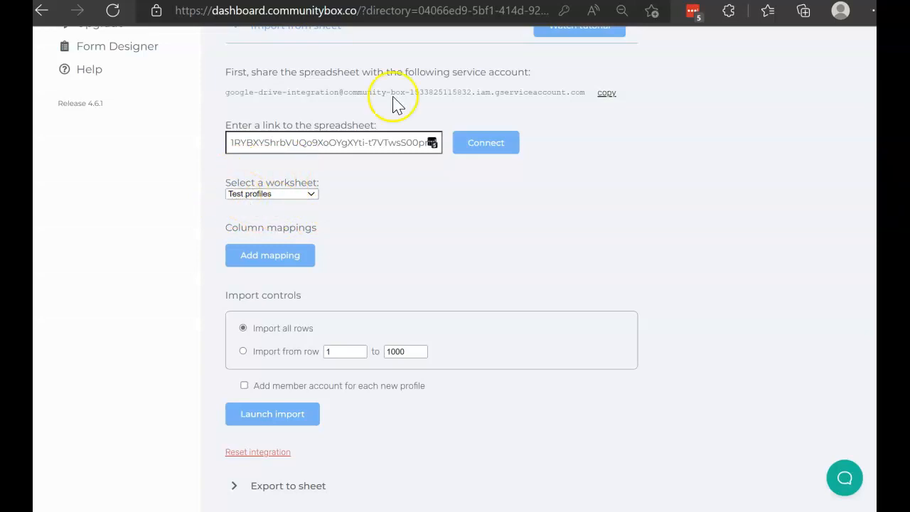
{"action": "left_click", "coordinate": [526, 0]}
{"action": "scroll", "coordinate": [338, 361], "scroll_direction": "down", "scroll_amount": 2}
{"action": "scroll", "coordinate": [339, 361], "scroll_direction": "up", "scroll_amount": 2}
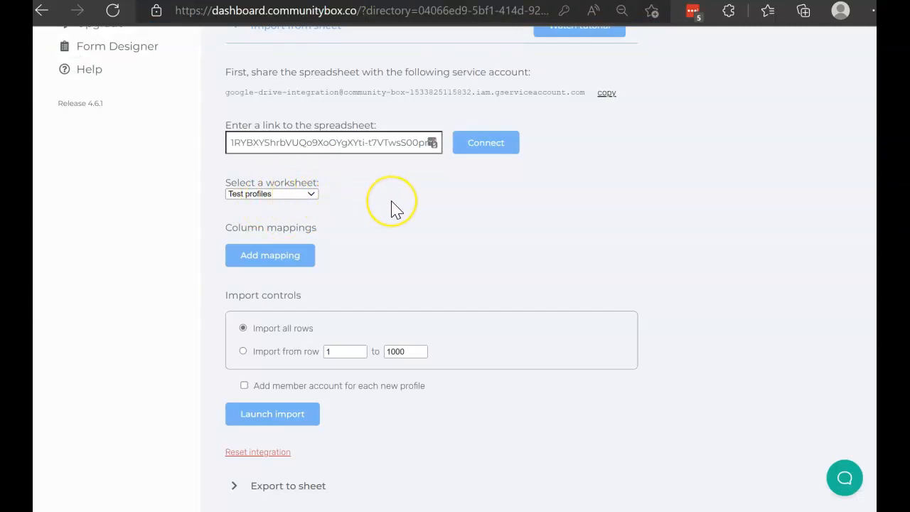
{"action": "scroll", "coordinate": [395, 209], "scroll_direction": "down", "scroll_amount": 1}
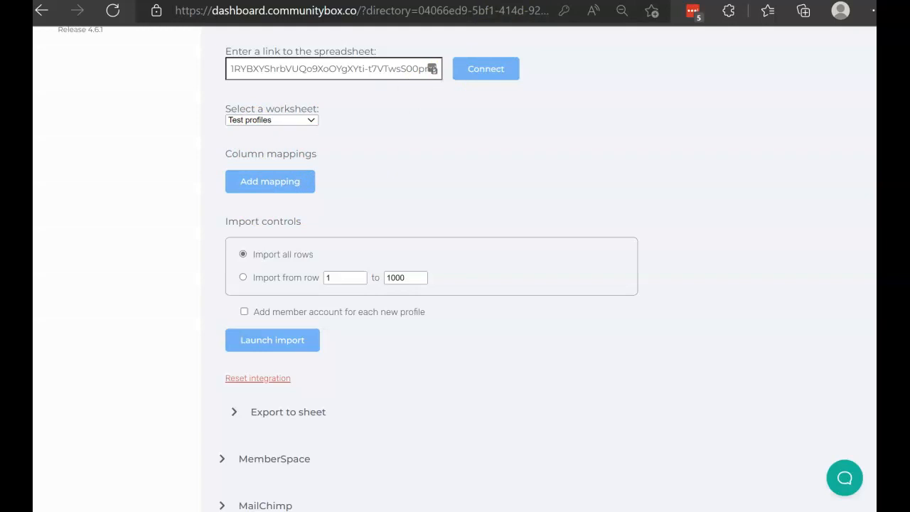
{"action": "key", "text": "ctrl+Tab"}
{"action": "left_click", "coordinate": [279, 340]}
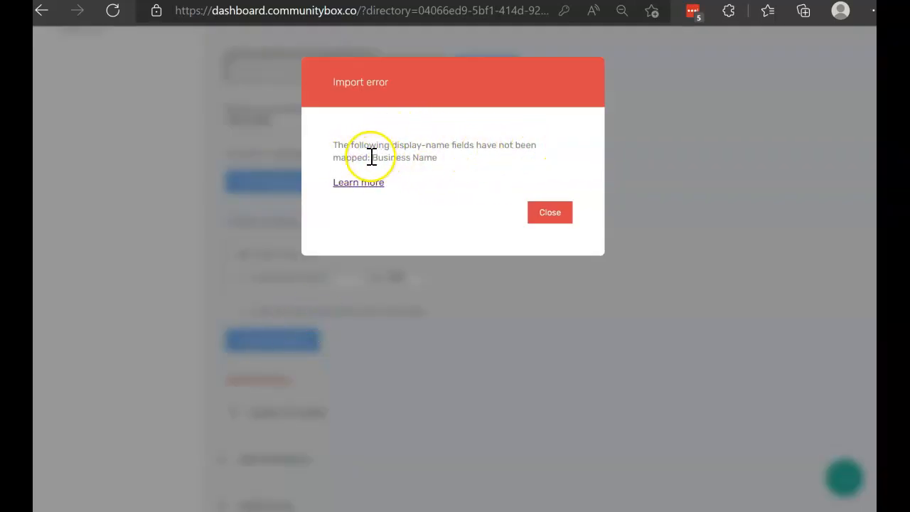
{"action": "left_click", "coordinate": [539, 219]}
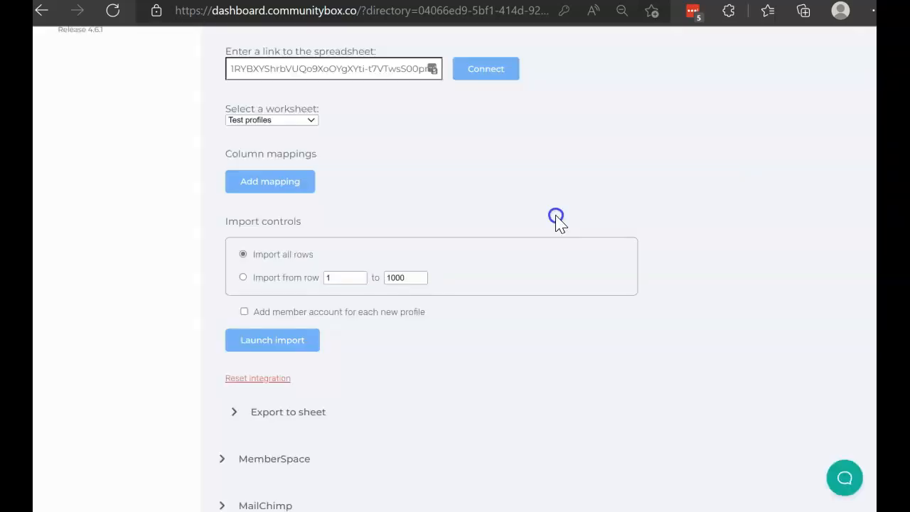
- Examine the Import test form's Display name setting and template fields in the Form Designer
{"action": "scroll", "coordinate": [568, 227], "scroll_direction": "up", "scroll_amount": 3}
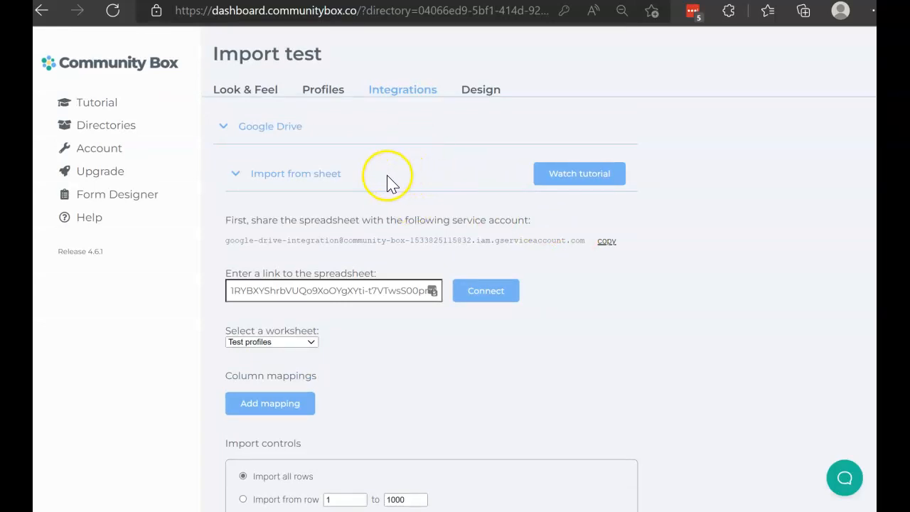
{"action": "left_click", "coordinate": [118, 194]}
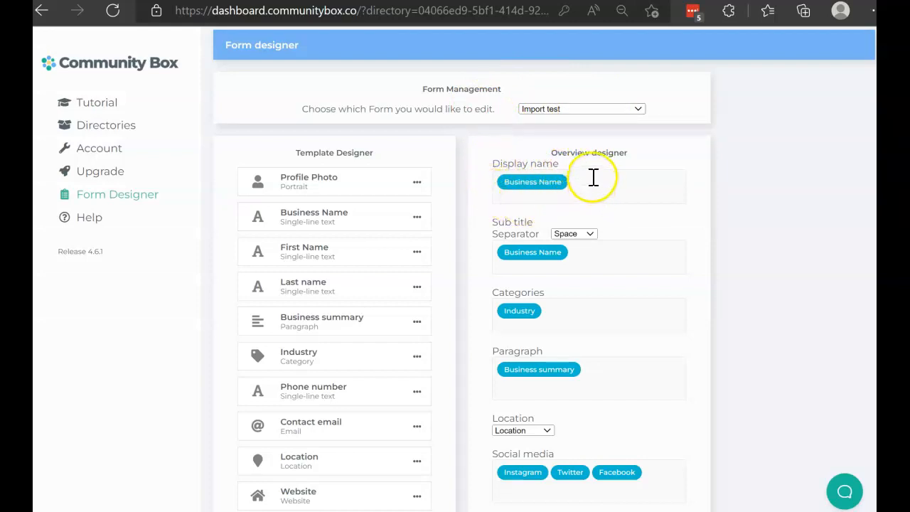
{"action": "scroll", "coordinate": [348, 209], "scroll_direction": "down", "scroll_amount": 2}
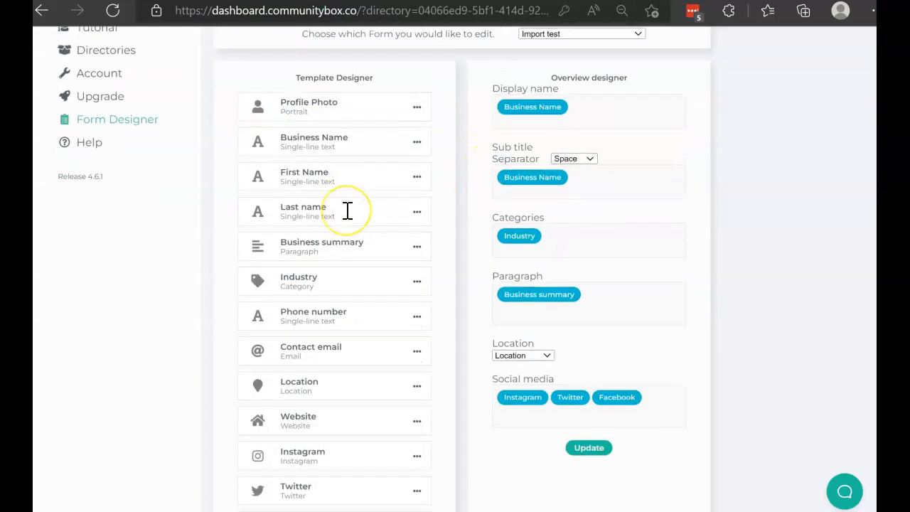
{"action": "scroll", "coordinate": [347, 210], "scroll_direction": "up", "scroll_amount": 1}
{"action": "scroll", "coordinate": [461, 216], "scroll_direction": "up", "scroll_amount": 1}
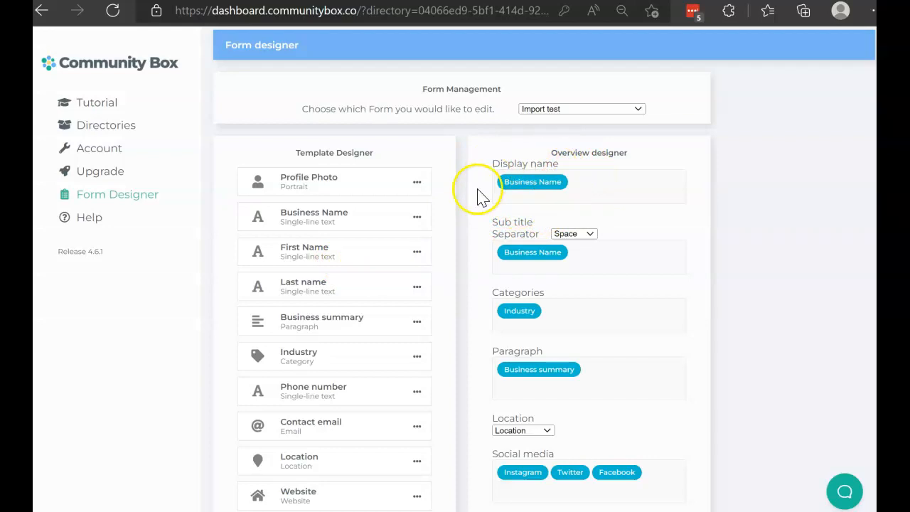
- Return to the sheet import settings and try launching the import again, then dismiss the import error
{"action": "left_click", "coordinate": [99, 148]}
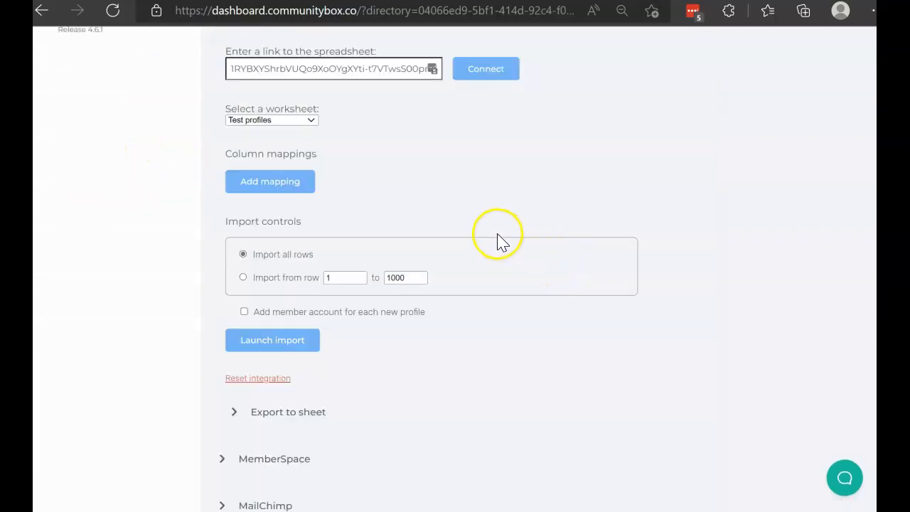
{"action": "scroll", "coordinate": [396, 187], "scroll_direction": "up", "scroll_amount": 1}
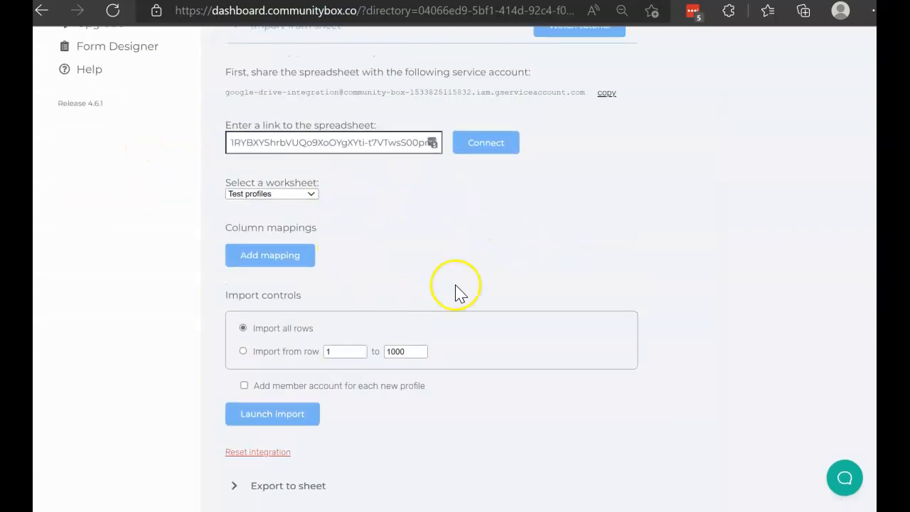
{"action": "scroll", "coordinate": [426, 192], "scroll_direction": "up", "scroll_amount": 1}
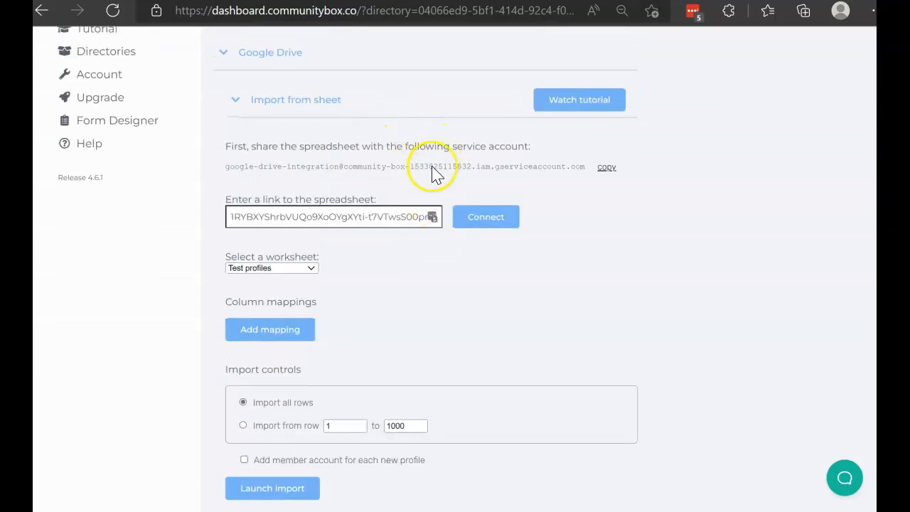
{"action": "scroll", "coordinate": [412, 299], "scroll_direction": "down", "scroll_amount": 1}
{"action": "scroll", "coordinate": [412, 299], "scroll_direction": "down", "scroll_amount": 1}
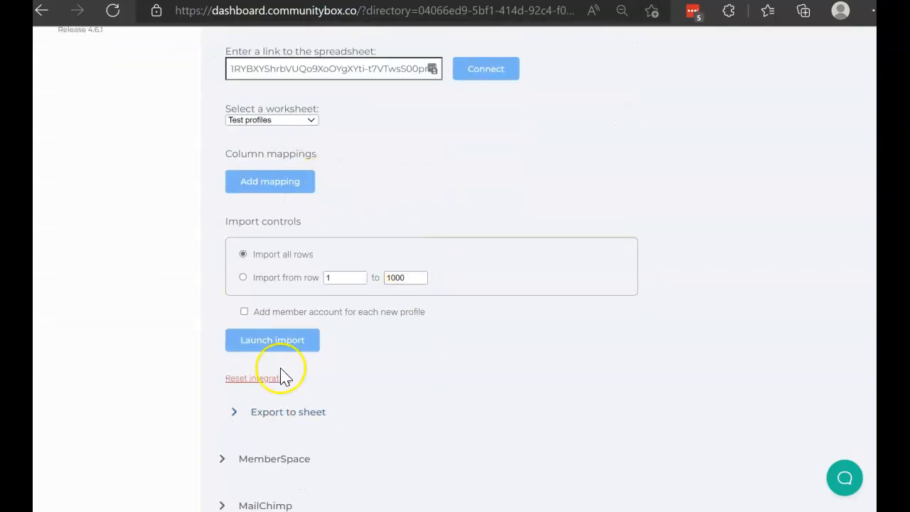
{"action": "left_click", "coordinate": [280, 339]}
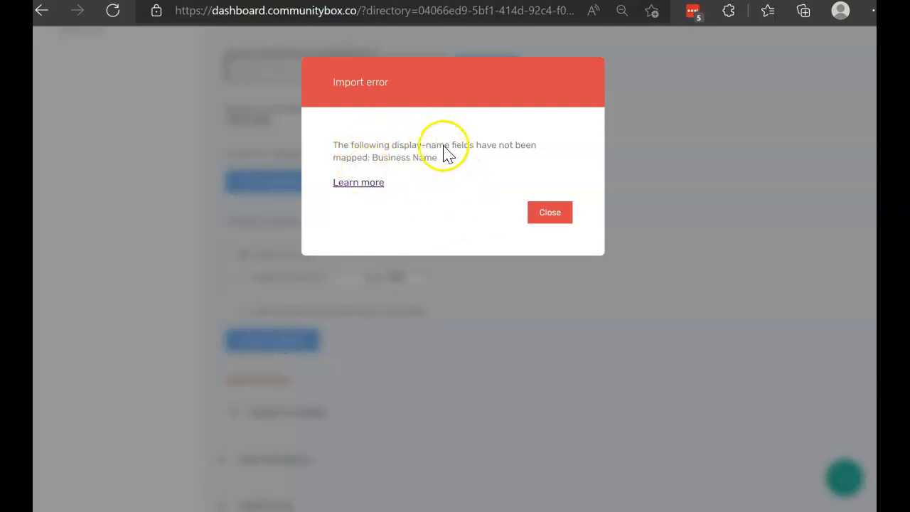
{"action": "left_click", "coordinate": [550, 214]}
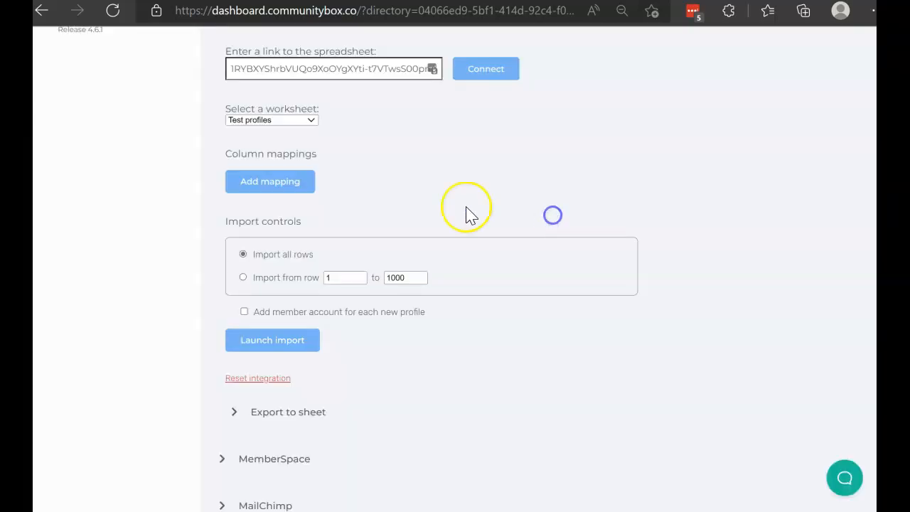
- Add a column mapping for the Business Name directory field
{"action": "left_click", "coordinate": [268, 183]}
{"action": "left_click", "coordinate": [452, 145]}
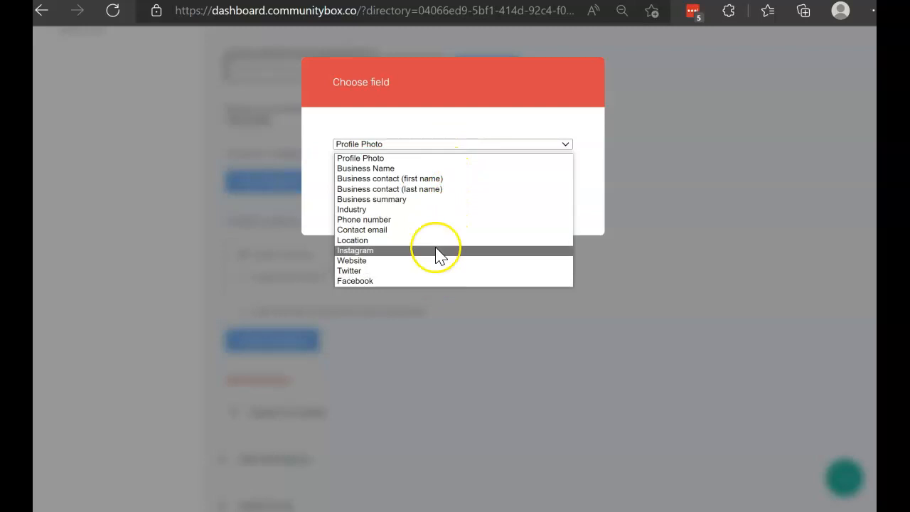
{"action": "left_click", "coordinate": [436, 169]}
{"action": "left_click", "coordinate": [501, 192]}
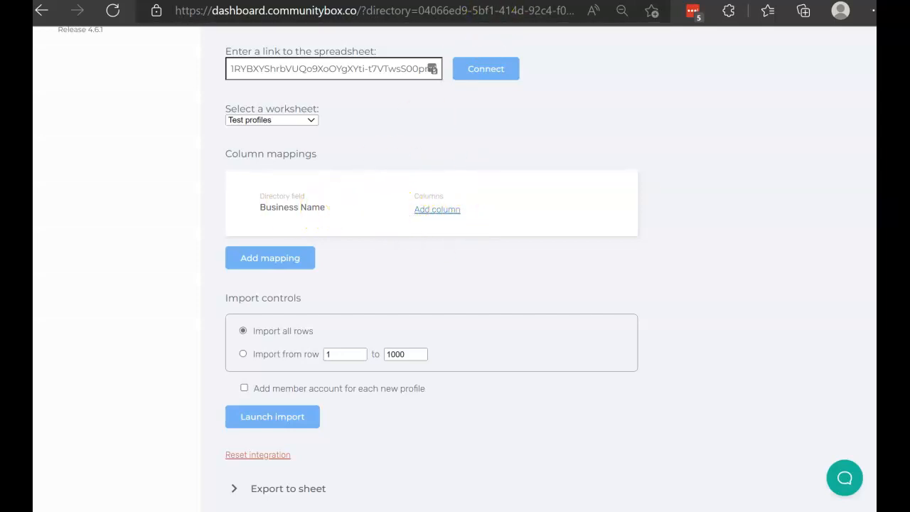
- Switch to the Import demo Google Sheet and examine its header columns from First name through Email
{"action": "left_click", "coordinate": [408, 1]}
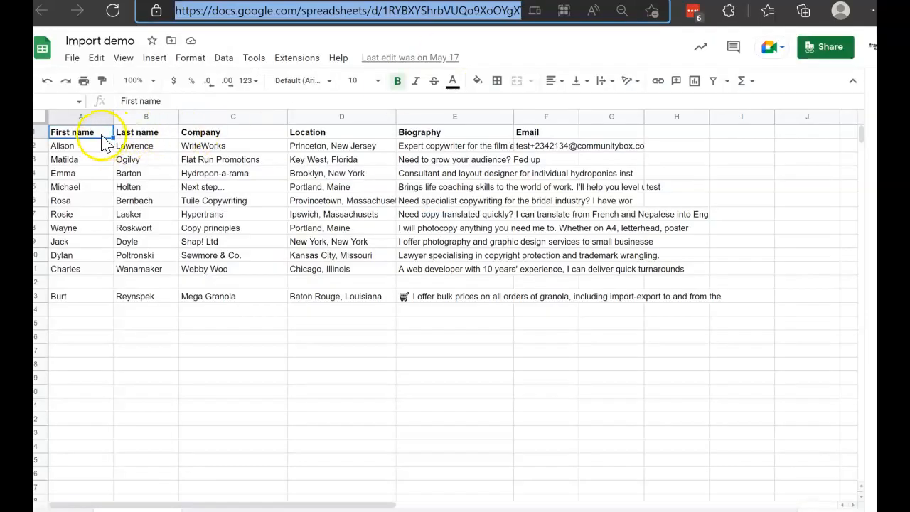
{"action": "left_click", "coordinate": [149, 132]}
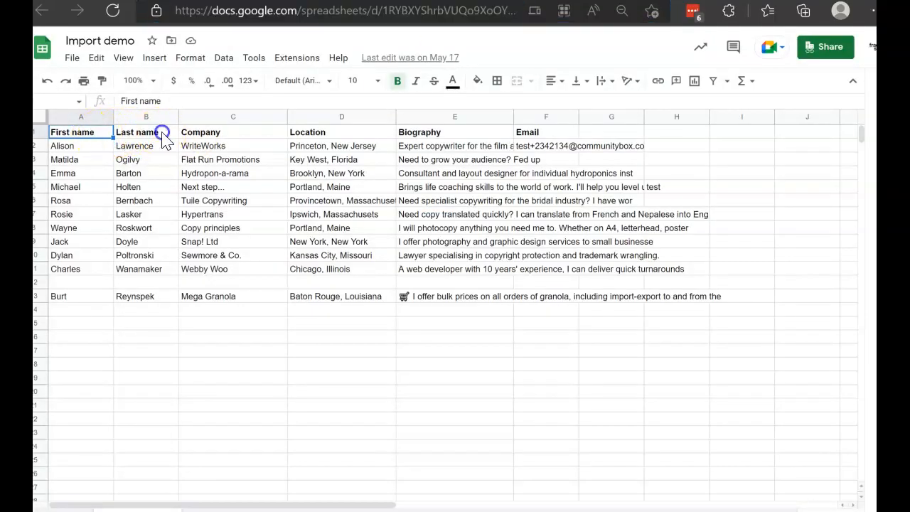
{"action": "left_click", "coordinate": [235, 133]}
{"action": "left_click", "coordinate": [336, 133]}
{"action": "left_click", "coordinate": [445, 134]}
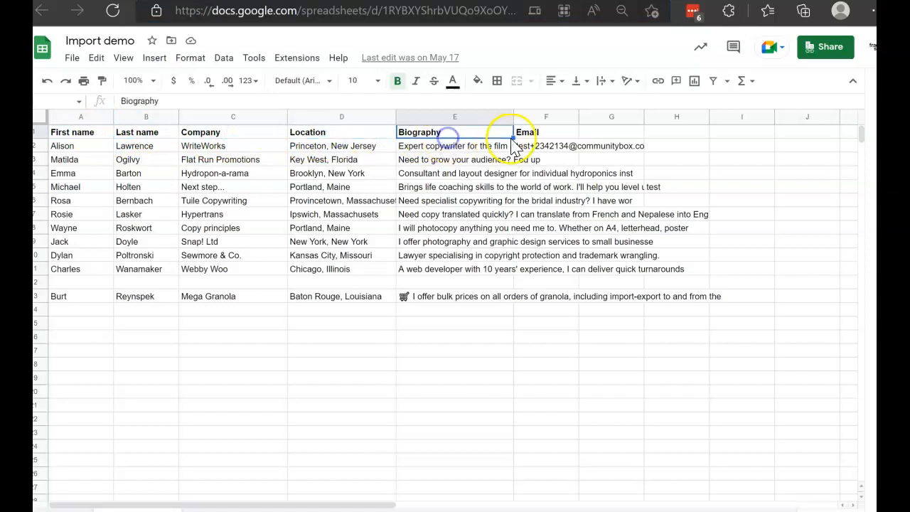
{"action": "left_click", "coordinate": [540, 133]}
{"action": "left_click", "coordinate": [442, 135]}
{"action": "left_click", "coordinate": [335, 135]}
{"action": "left_click", "coordinate": [230, 135]}
{"action": "left_click", "coordinate": [130, 134]}
{"action": "left_click", "coordinate": [75, 135]}
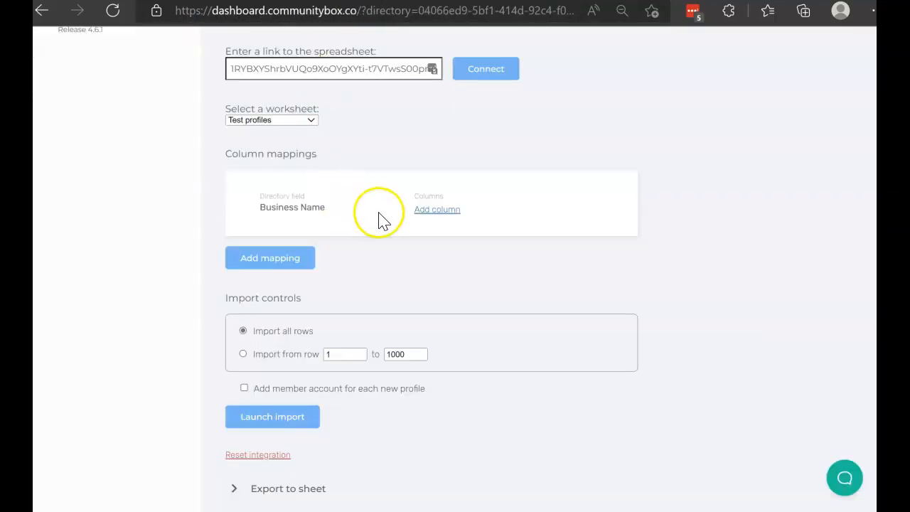
- Add a sheet column to the Business Name mapping and set it to Company (C)
{"action": "left_click", "coordinate": [433, 215]}
{"action": "left_click", "coordinate": [469, 216]}
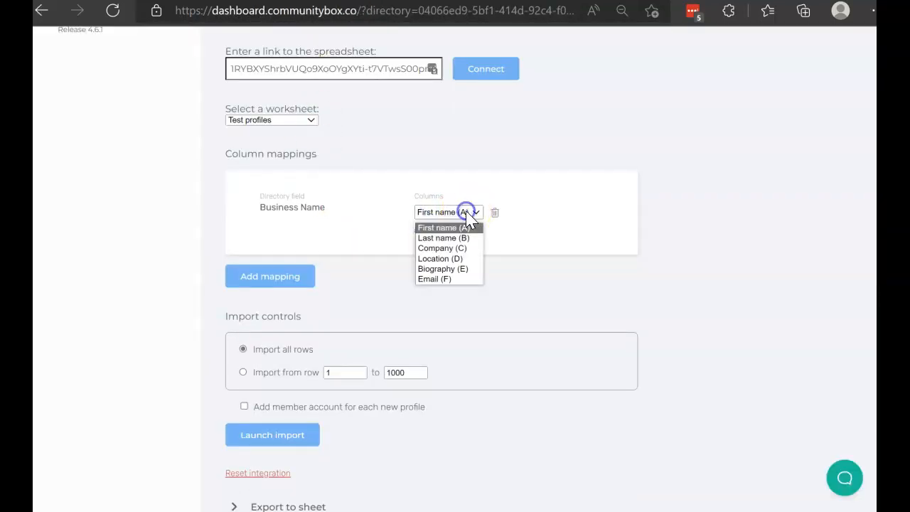
{"action": "left_click", "coordinate": [442, 248]}
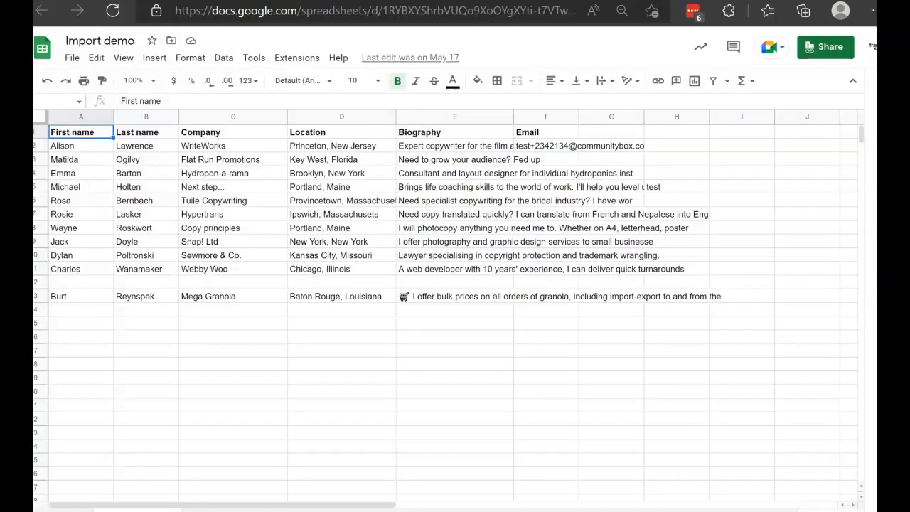
- Check the Company column in the Import demo sheet, then try launching the import of all rows
{"action": "left_click", "coordinate": [210, 135]}
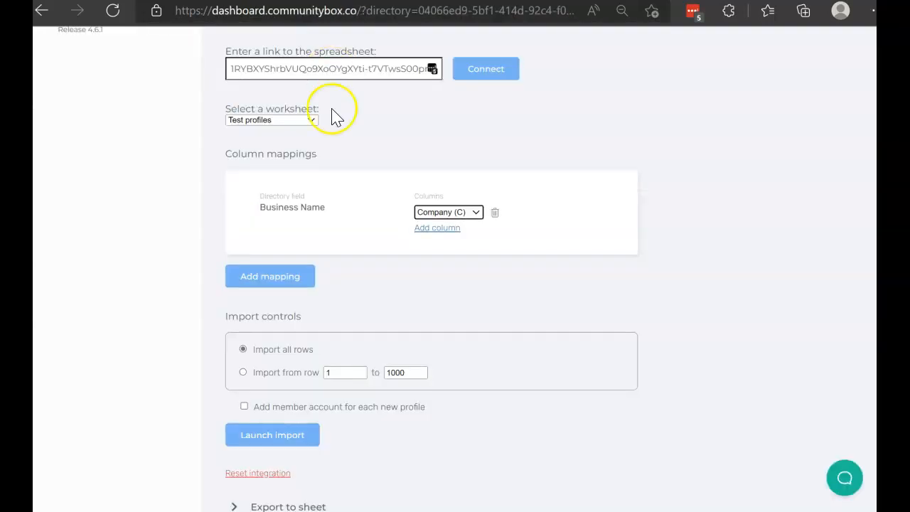
{"action": "scroll", "coordinate": [455, 288], "scroll_direction": "down", "scroll_amount": 1}
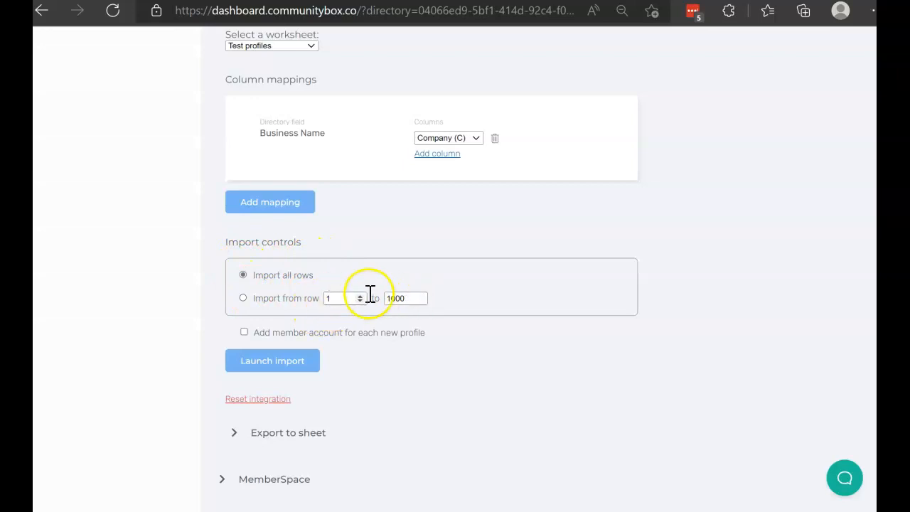
{"action": "left_click", "coordinate": [278, 363]}
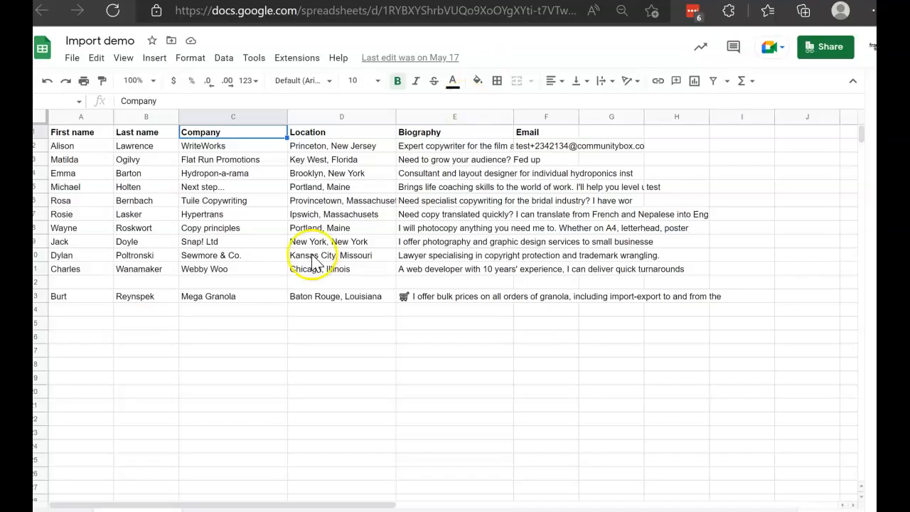
- Delete the empty row 12 from the Import demo Google Sheet
{"action": "left_click", "coordinate": [88, 285]}
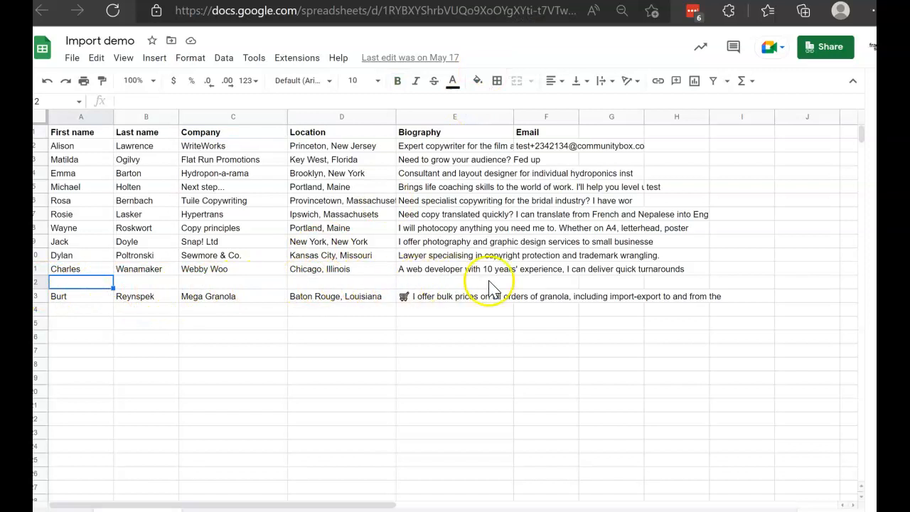
{"action": "right_click", "coordinate": [40, 285]}
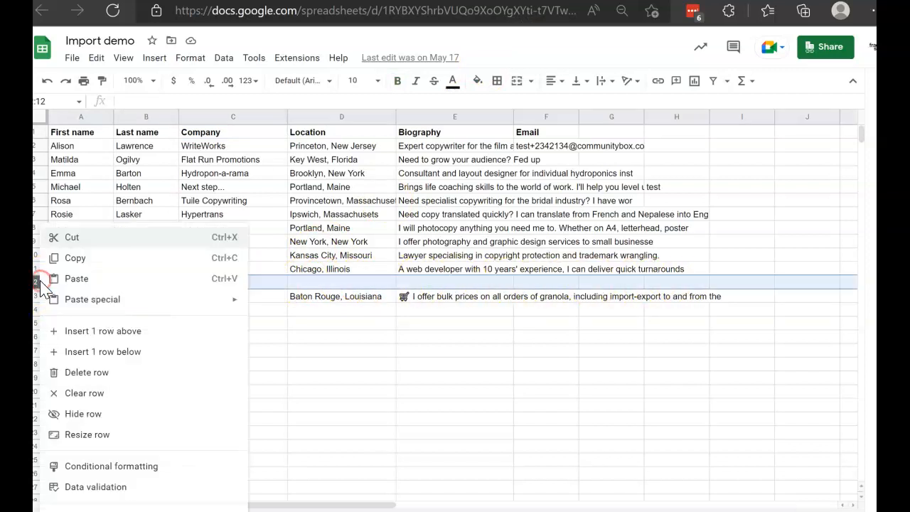
{"action": "left_click", "coordinate": [95, 382]}
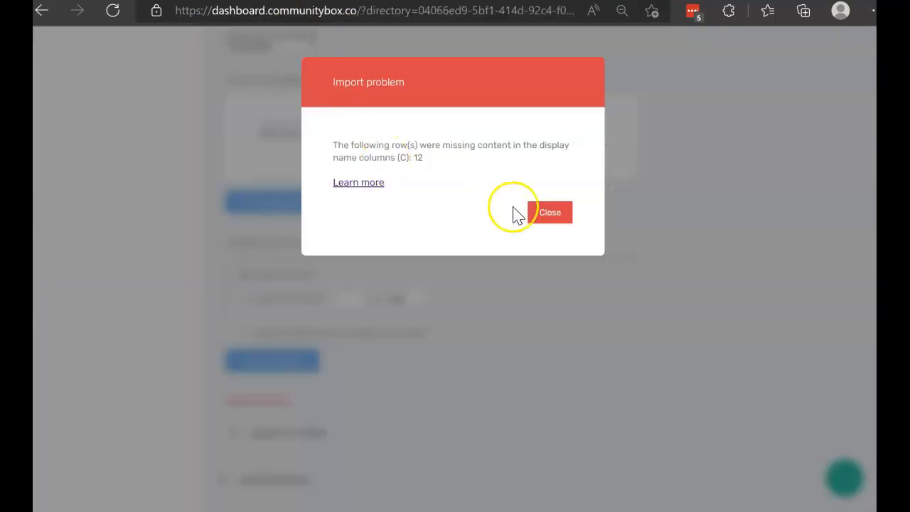
- Dismiss the import error and relaunch the import of all rows, then open the Import test directory's profile list
{"action": "left_click", "coordinate": [549, 213]}
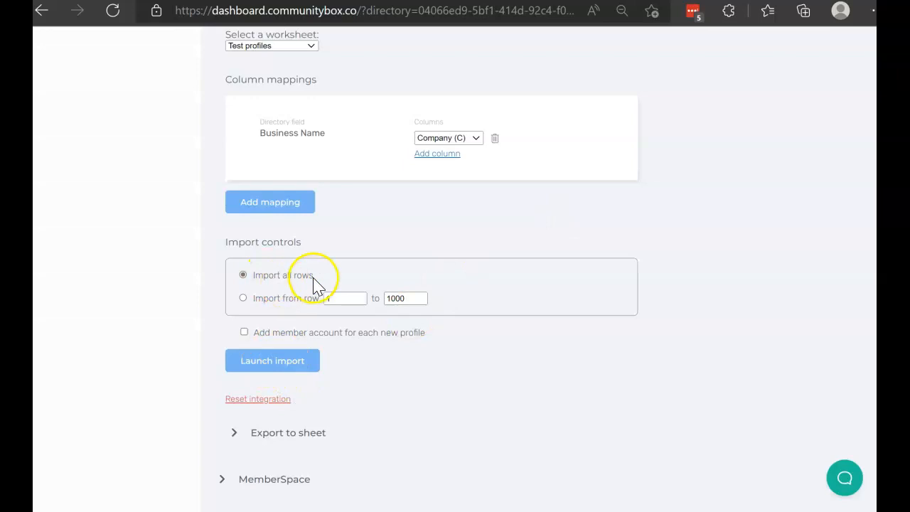
{"action": "left_click", "coordinate": [280, 366]}
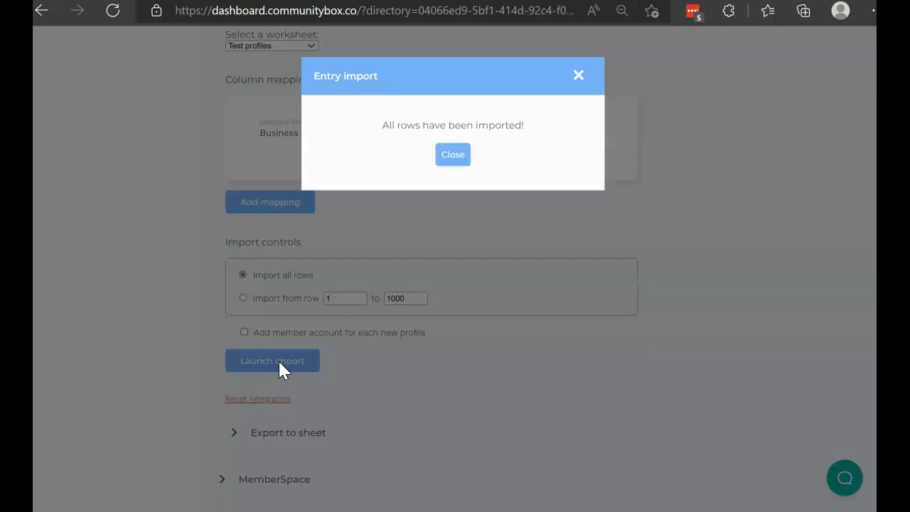
{"action": "left_click", "coordinate": [453, 155]}
{"action": "scroll", "coordinate": [637, 266], "scroll_direction": "up", "scroll_amount": 4}
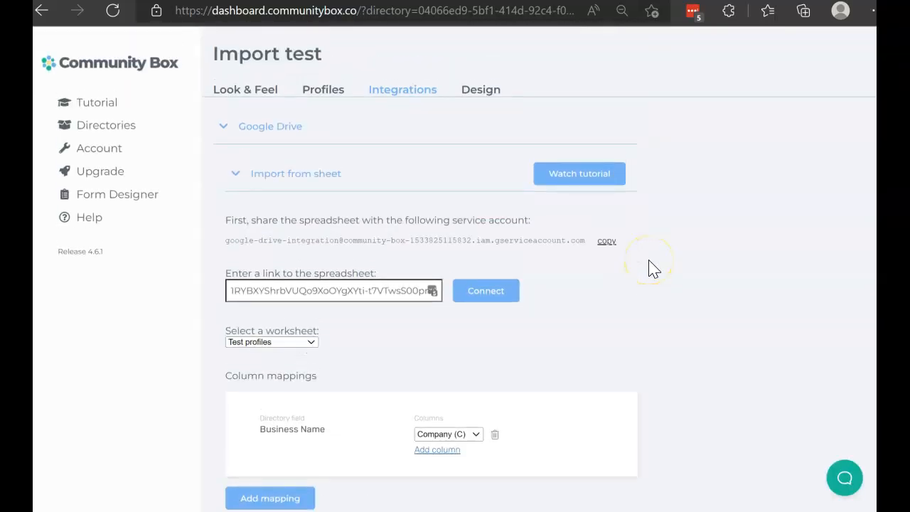
{"action": "left_click", "coordinate": [327, 92]}
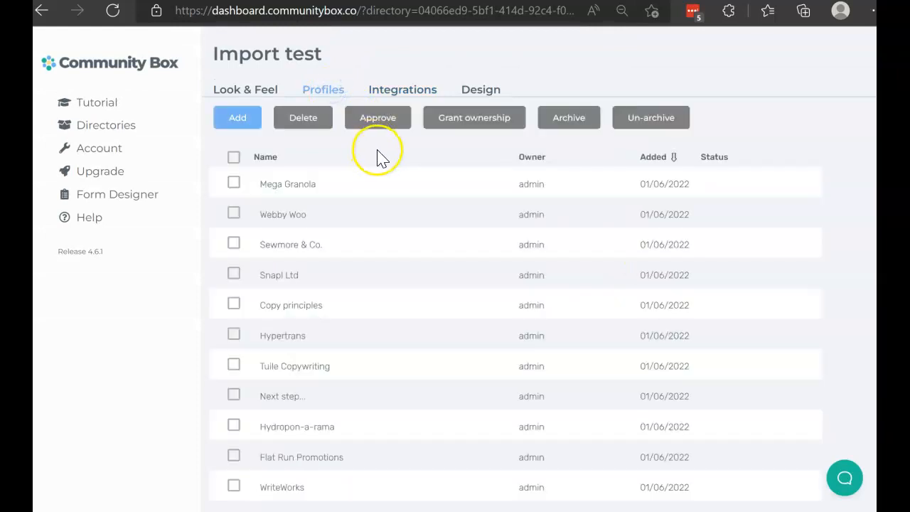